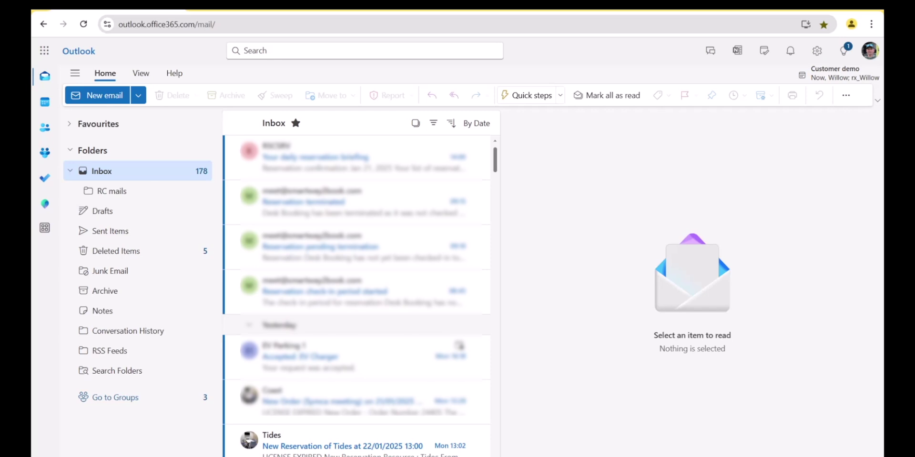
# - Open the calendar and check the work locations for 20–26 January, including Thursday's work plan details
pyautogui.click(44, 102)
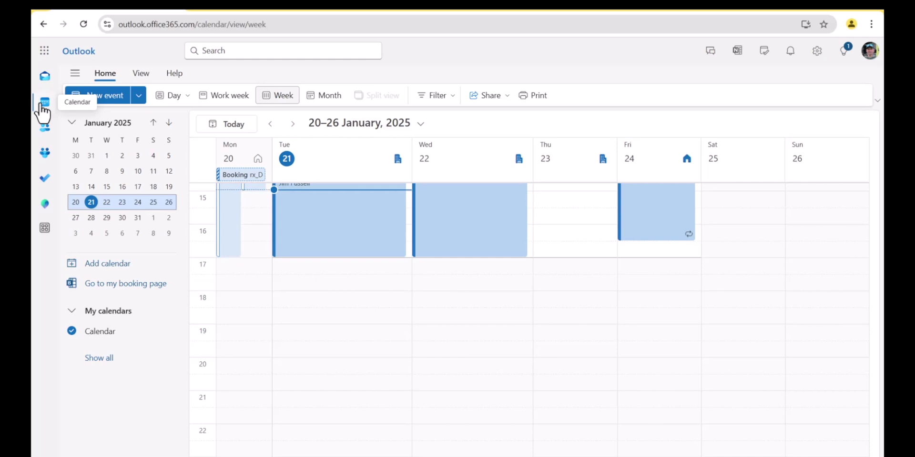
pyautogui.scroll(3, 584, 303)
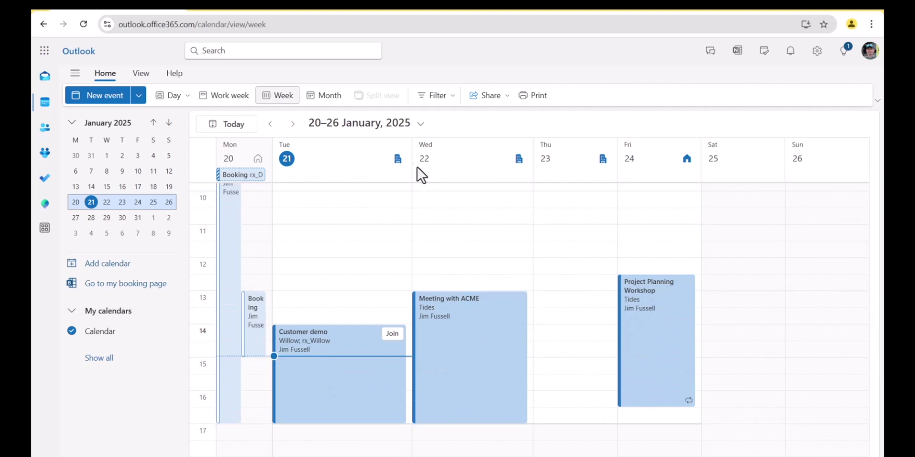
pyautogui.moveTo(262, 169)
pyautogui.moveTo(607, 168)
pyautogui.moveTo(687, 169)
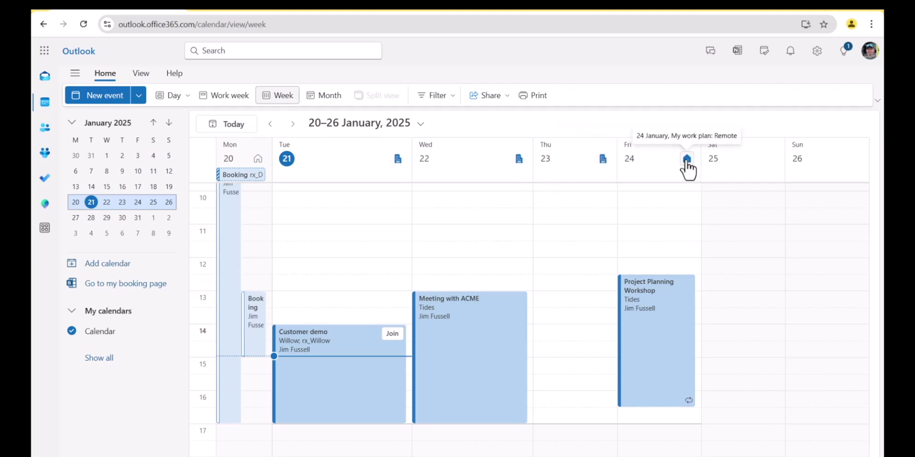
pyautogui.click(603, 162)
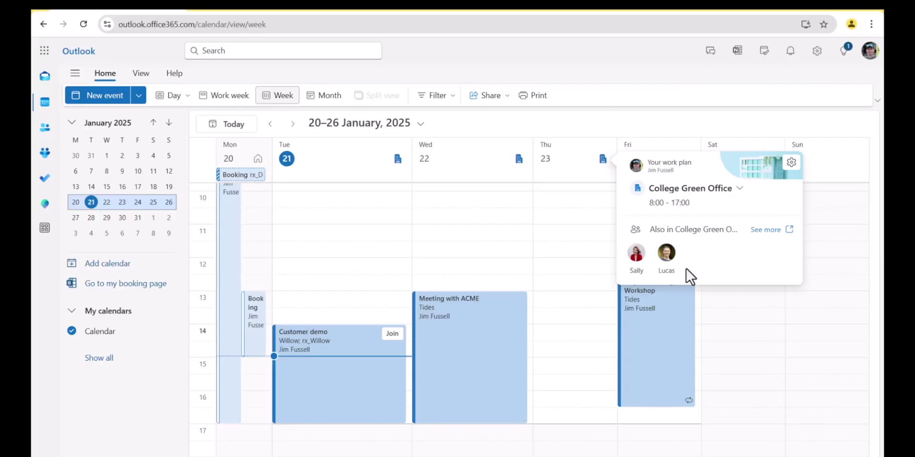
# - Try Deansgate as Thursday's location in the work hours and location settings, then discard the change and close the settings
pyautogui.click(791, 164)
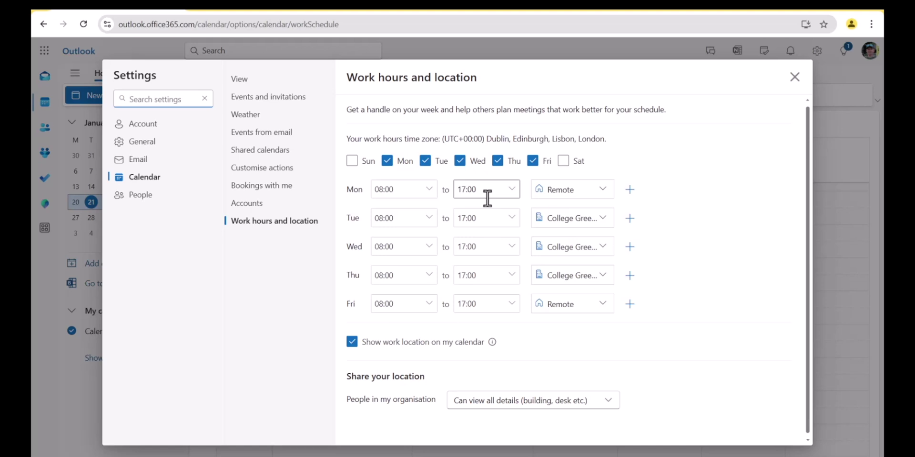
pyautogui.click(601, 281)
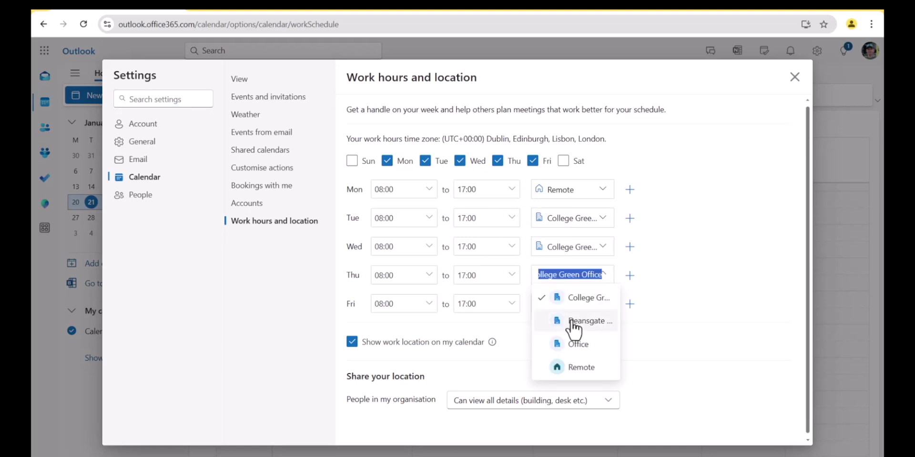
pyautogui.click(573, 326)
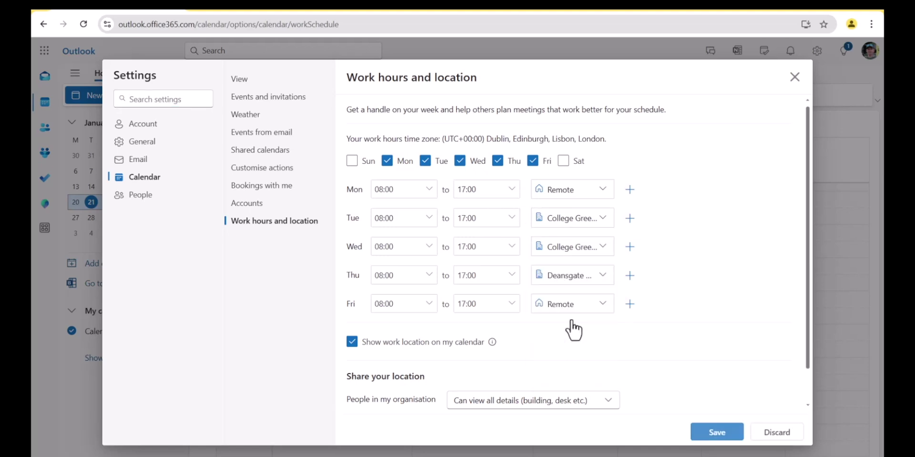
pyautogui.click(579, 286)
pyautogui.click(781, 431)
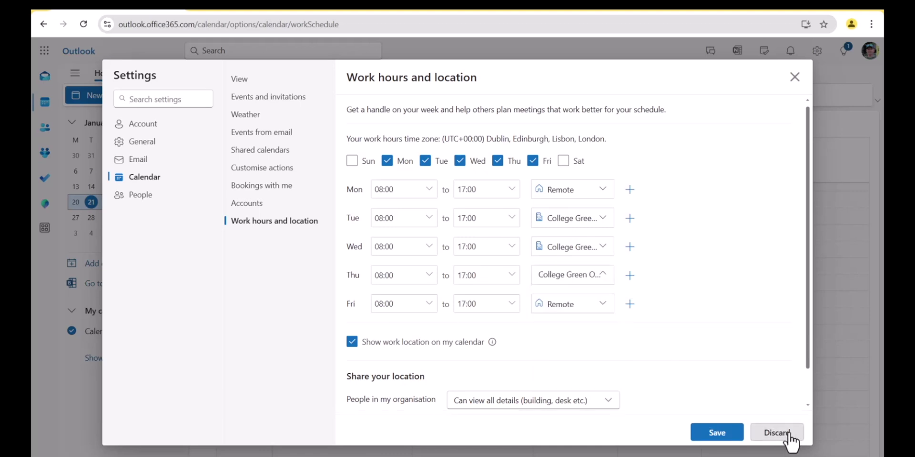
pyautogui.click(795, 79)
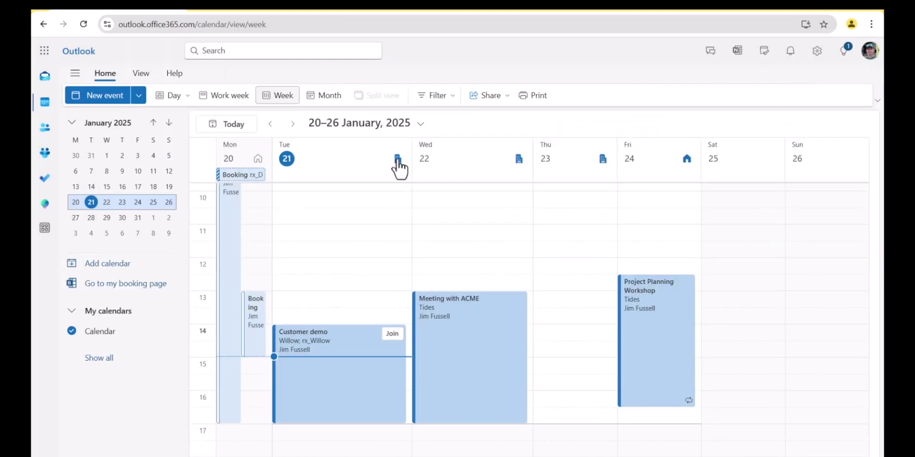
# - Set the work plan location for Thursday 23 January to Deansgate Office from the calendar
pyautogui.click(603, 161)
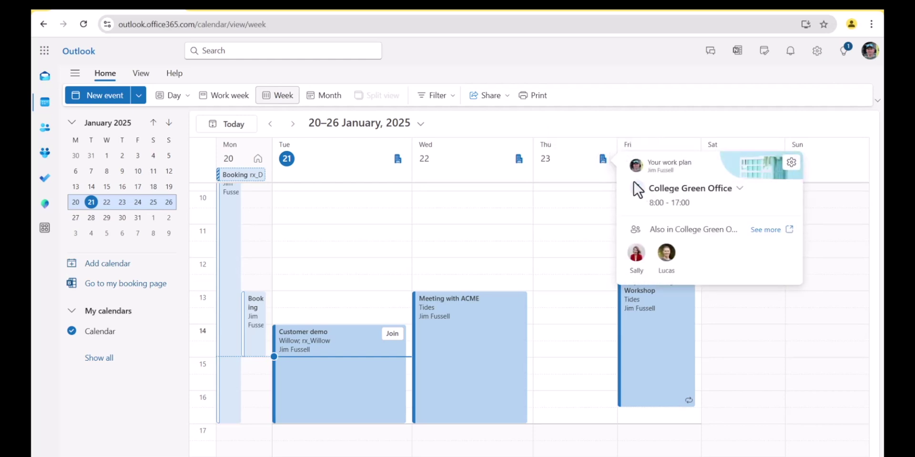
pyautogui.click(738, 191)
pyautogui.click(679, 222)
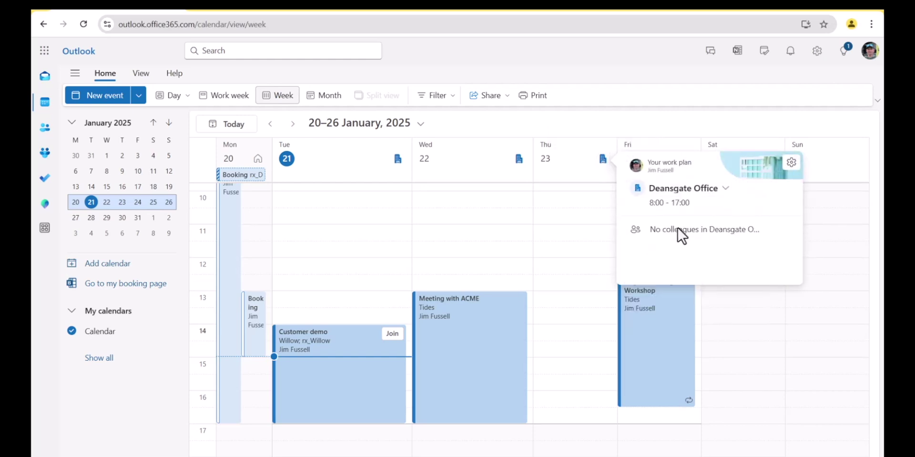
pyautogui.click(578, 180)
# - Set the work plan location for Friday 24 January to Bristol
pyautogui.click(686, 160)
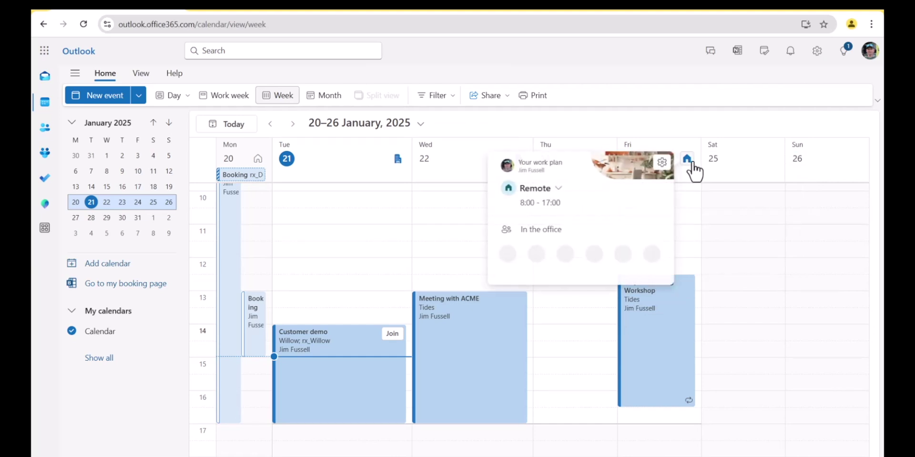
pyautogui.click(558, 191)
pyautogui.click(542, 214)
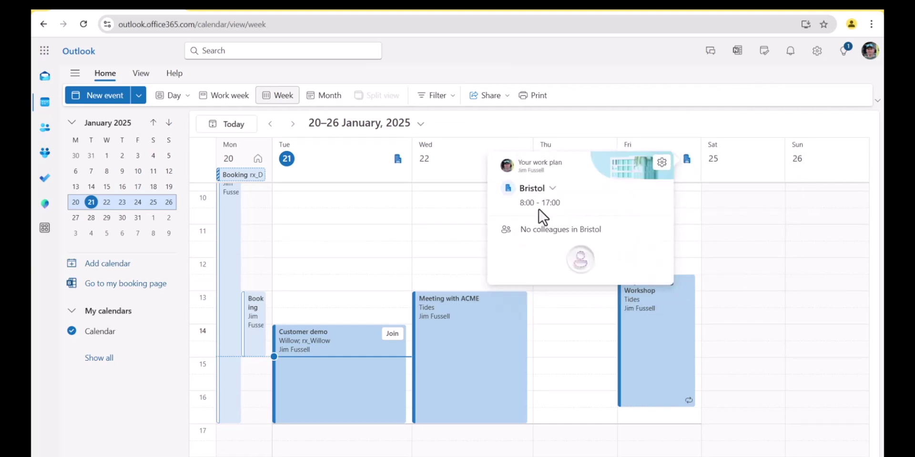
pyautogui.click(690, 218)
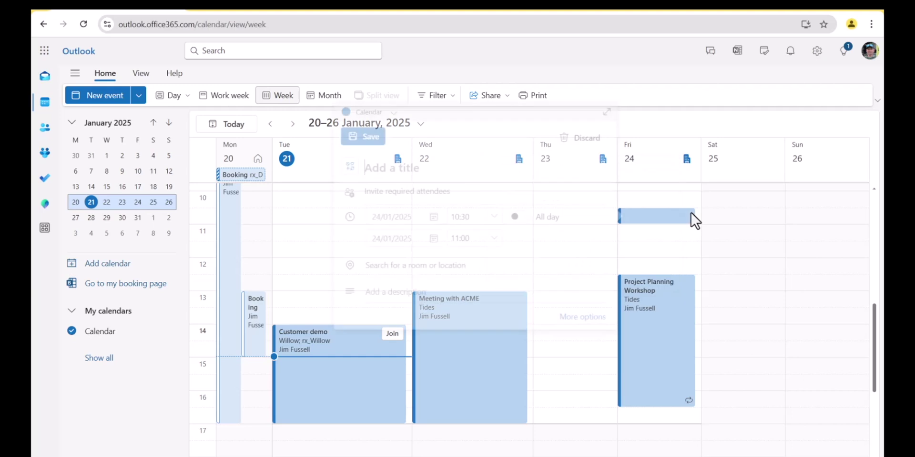
pyautogui.click(690, 190)
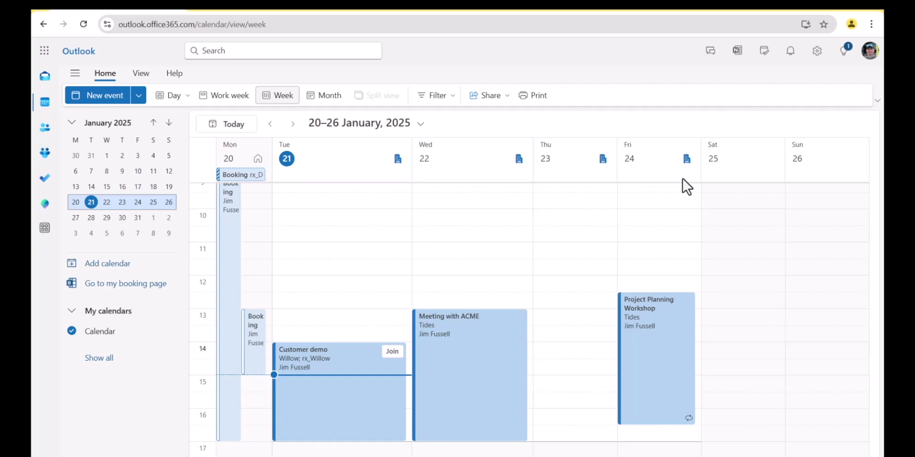
# - Create an event titled "Team update" for Thursday 23/01/2025 from 12:30 to 15:30 in the full event form
pyautogui.click(518, 159)
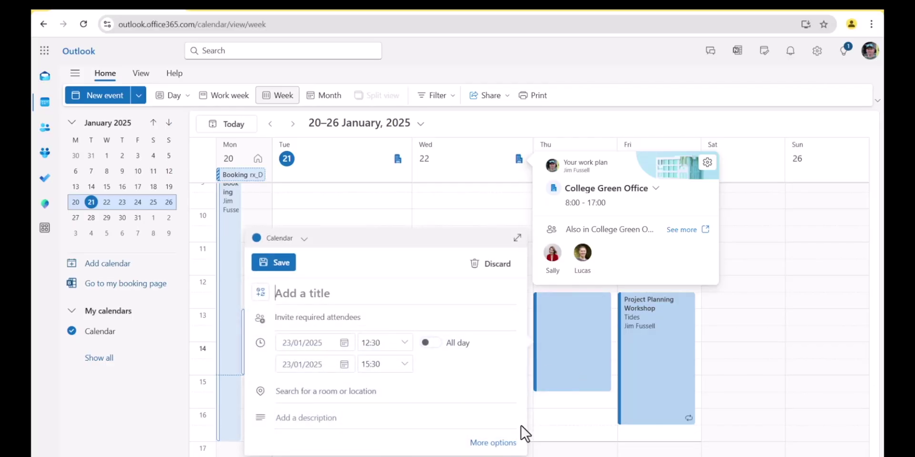
pyautogui.click(492, 442)
pyautogui.write('Team ')
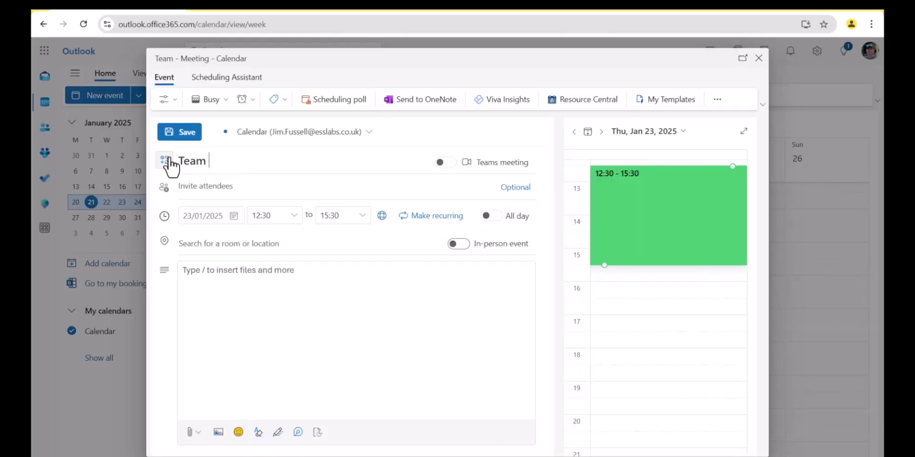
pyautogui.write('update')
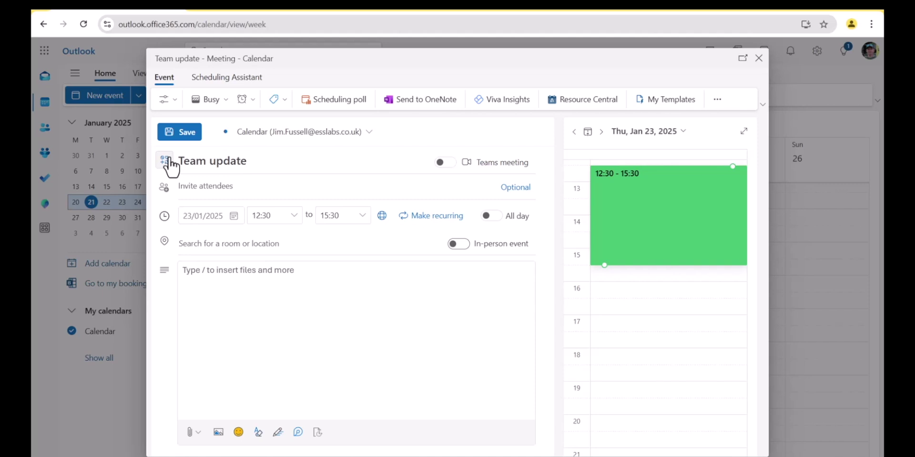
# - Add the two colleagues from Wednesday's work plan as attendees and send the invitation as an in-person event
pyautogui.click(209, 186)
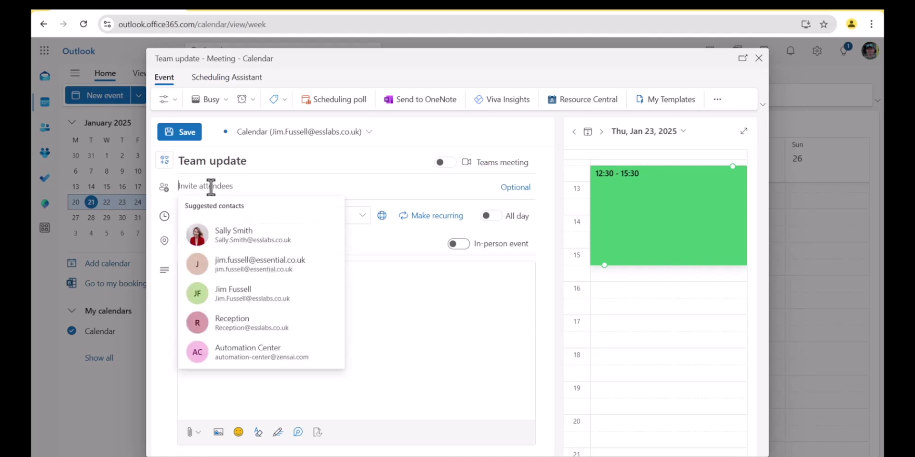
pyautogui.write('sally')
pyautogui.press('Return')
pyautogui.write('lucas')
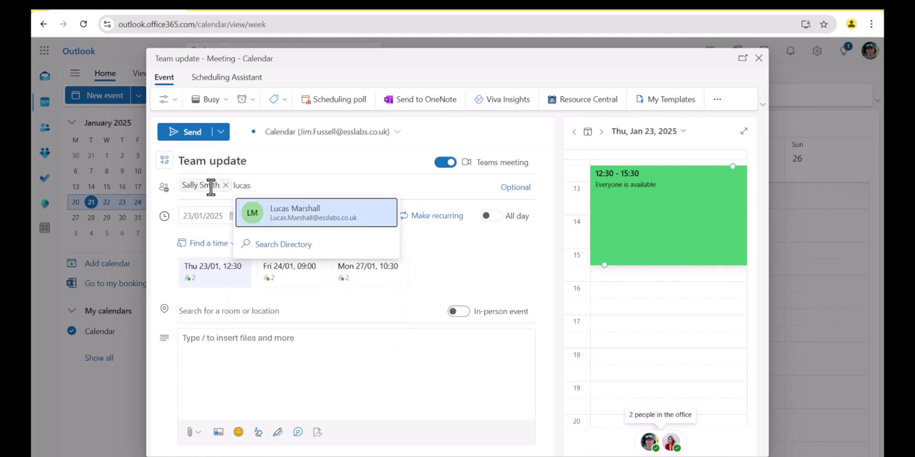
pyautogui.press('Return')
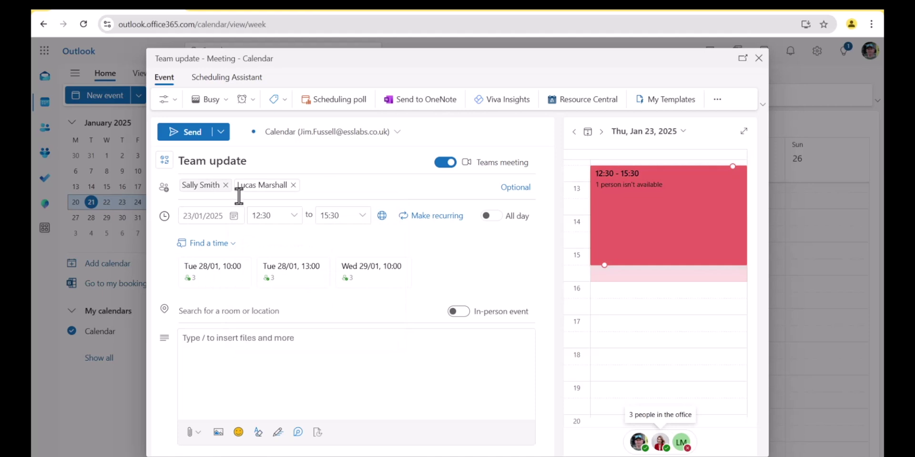
pyautogui.click(459, 312)
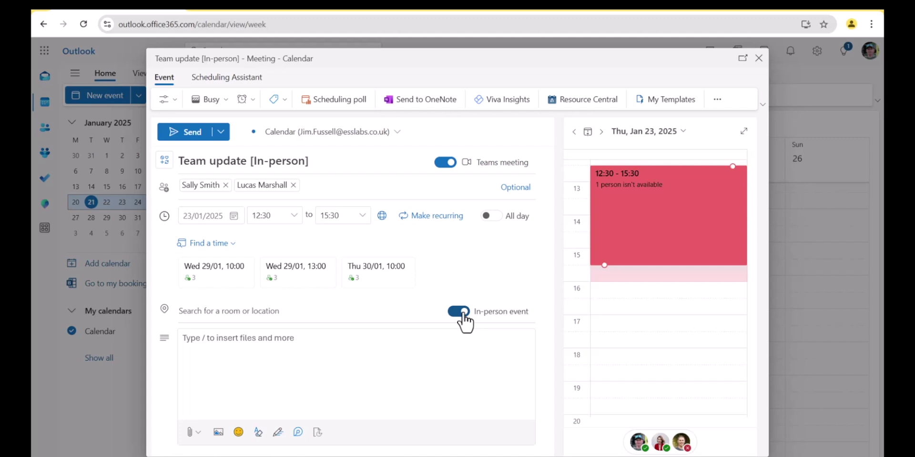
pyautogui.click(190, 136)
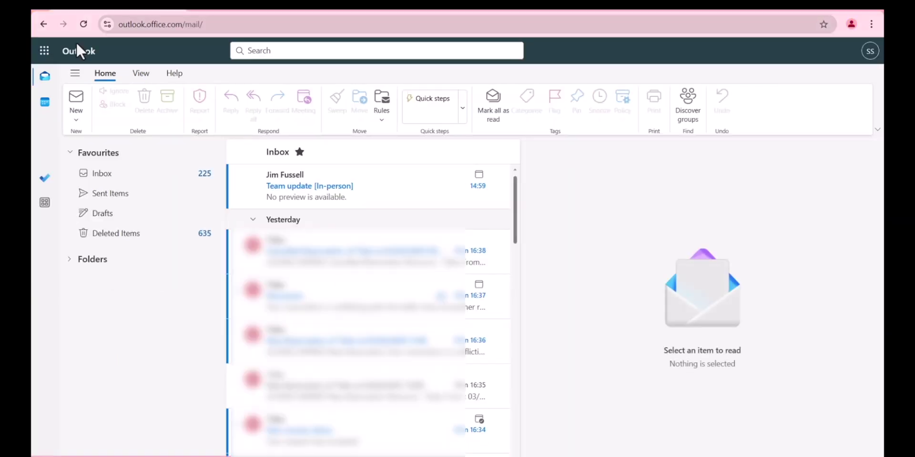
# - In the invited colleague's mailbox, open the Team update invitation and accept it as attending in person
pyautogui.click(298, 193)
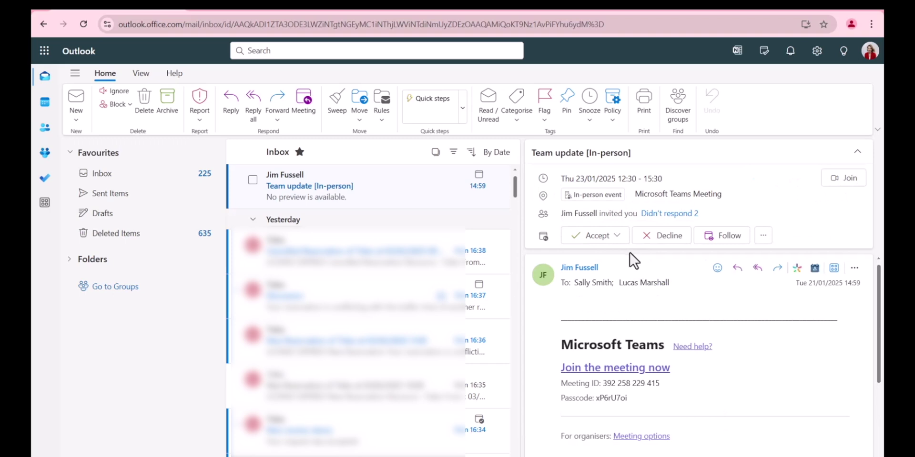
pyautogui.click(618, 237)
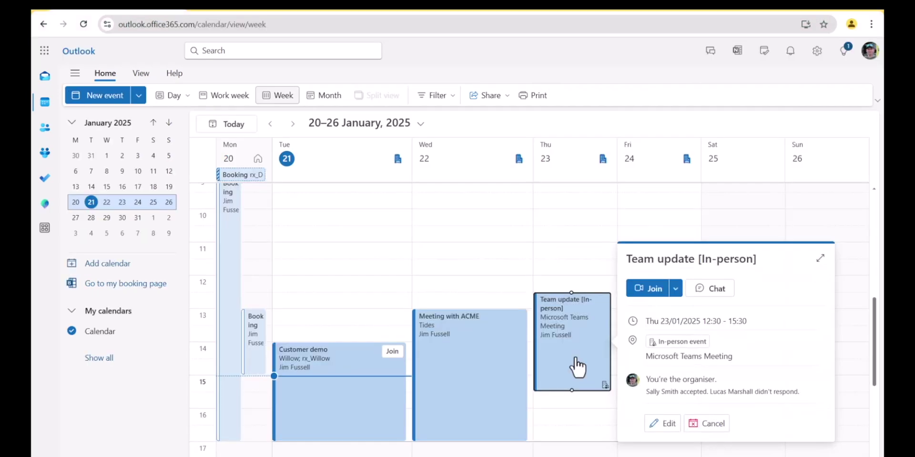
# - Check the attendees' responses to the Team update meeting in the organiser's calendar and open Room Finder for it
pyautogui.doubleClick(576, 360)
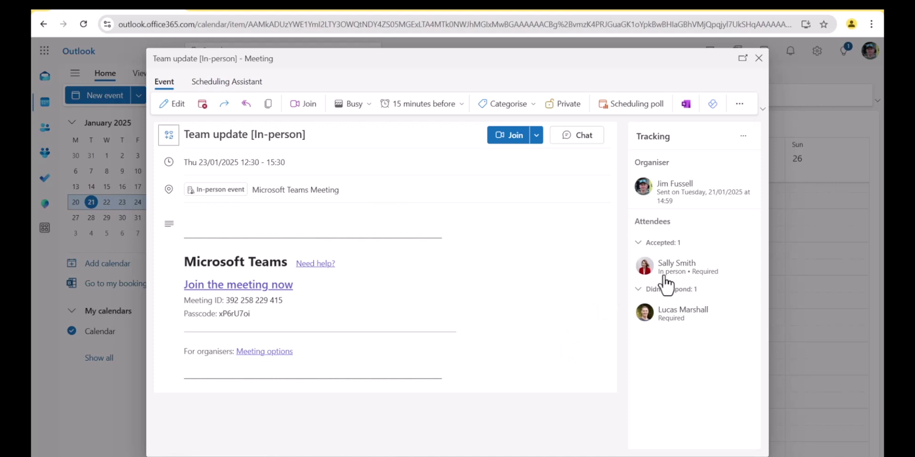
pyautogui.moveTo(666, 286)
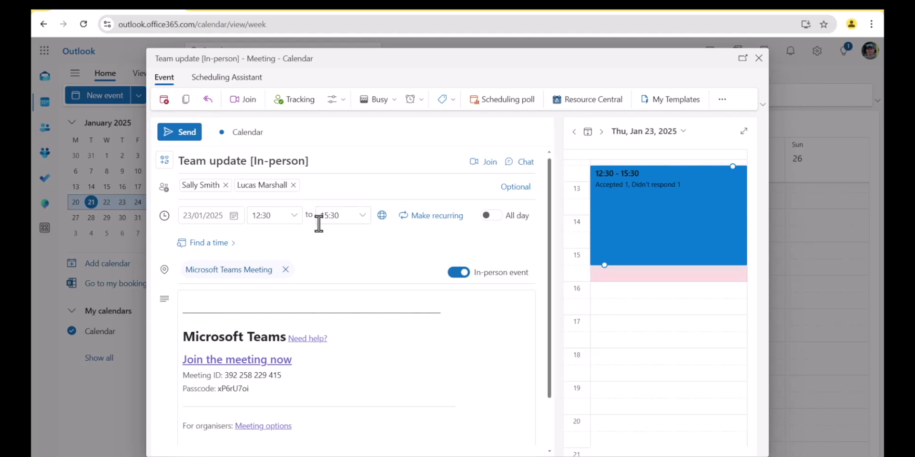
pyautogui.click(329, 273)
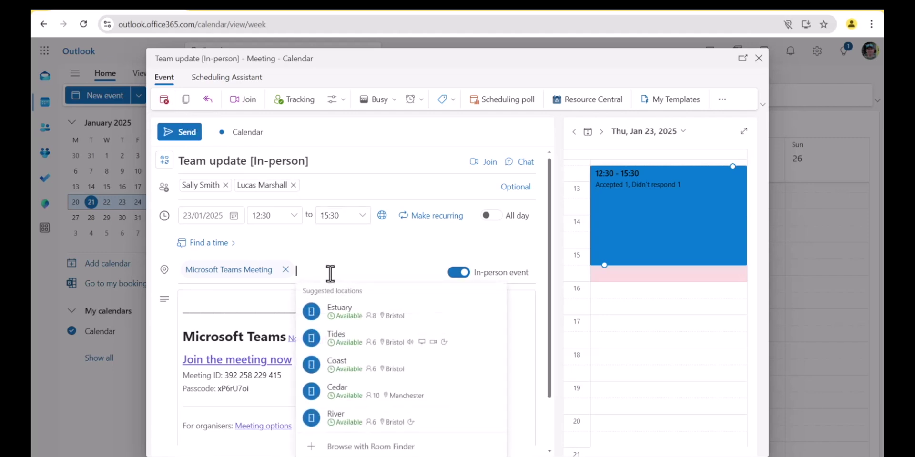
pyautogui.click(358, 446)
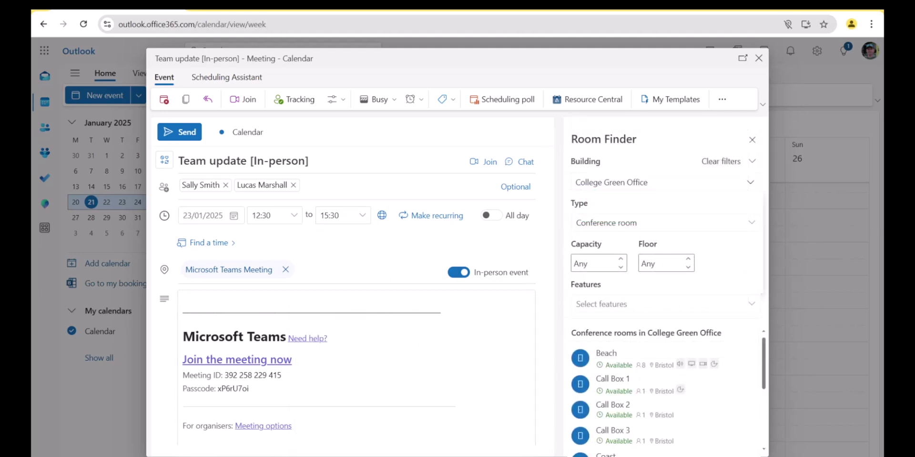
# - Add the Beach conference room in Bristol's College Green Office to the Team update meeting and send the update
pyautogui.click(746, 181)
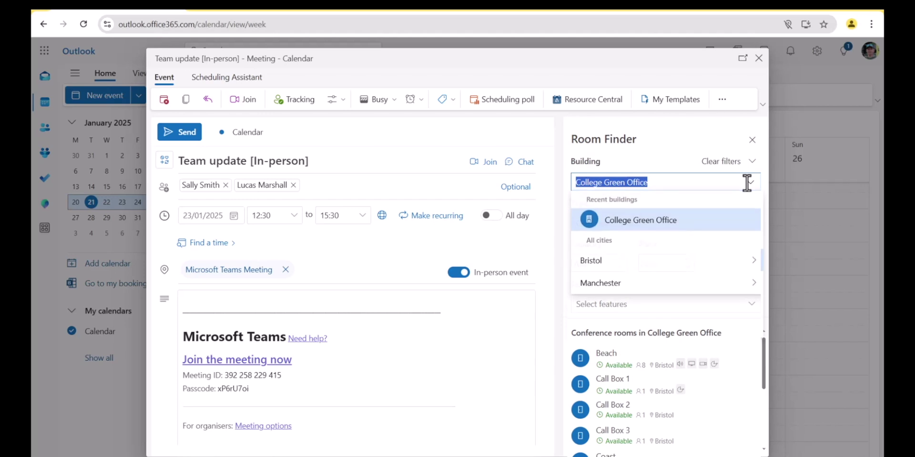
pyautogui.click(614, 263)
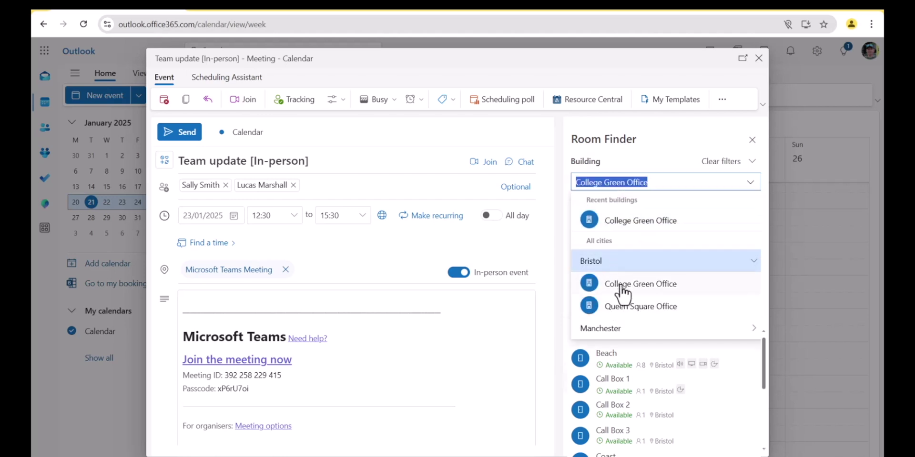
pyautogui.click(618, 284)
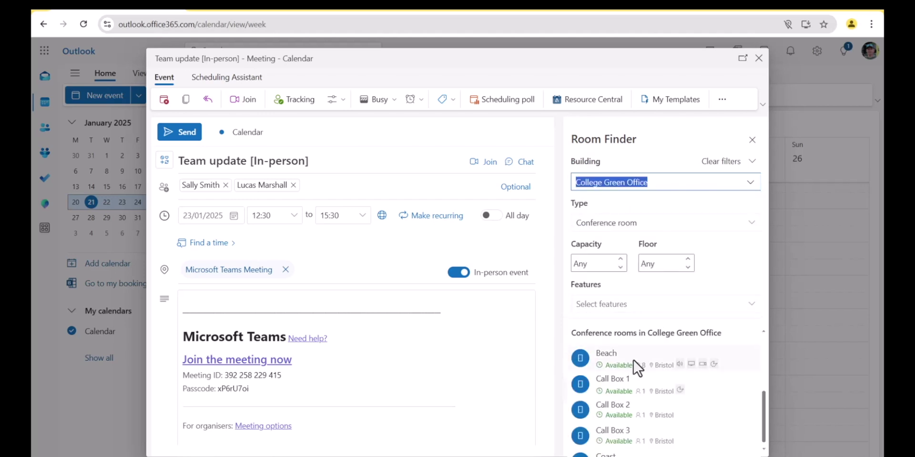
pyautogui.scroll(-3, 636, 367)
pyautogui.scroll(4, 638, 368)
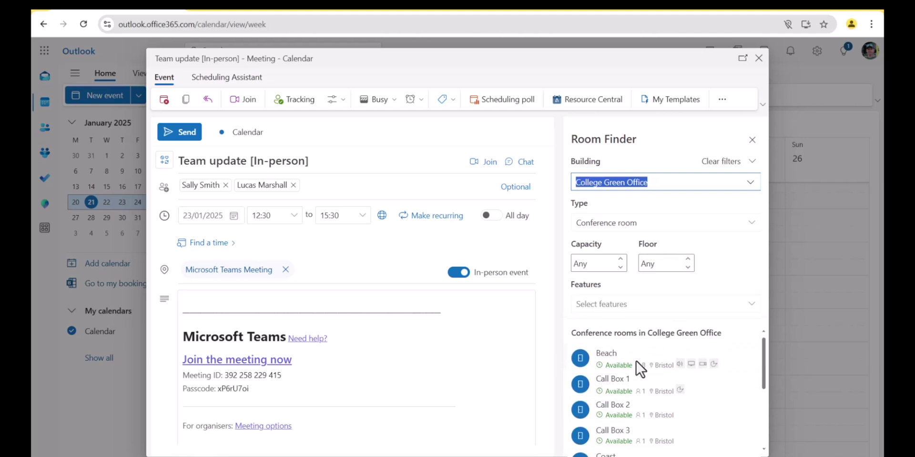
pyautogui.click(638, 367)
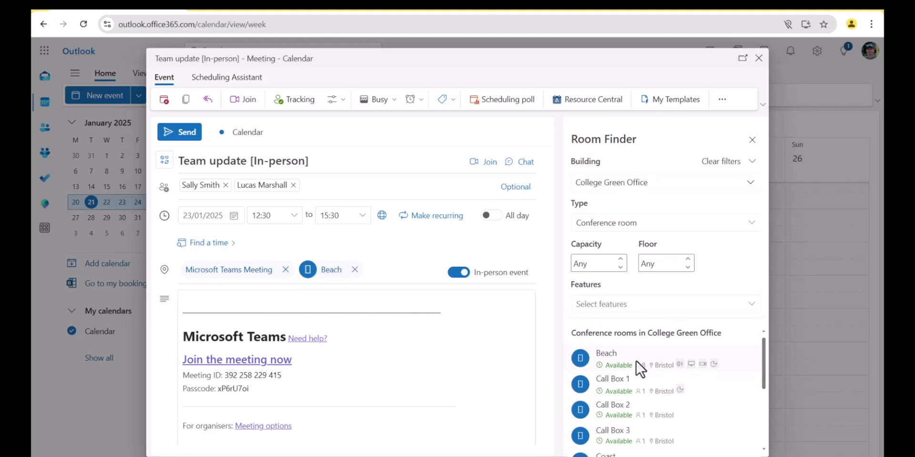
pyautogui.click(180, 136)
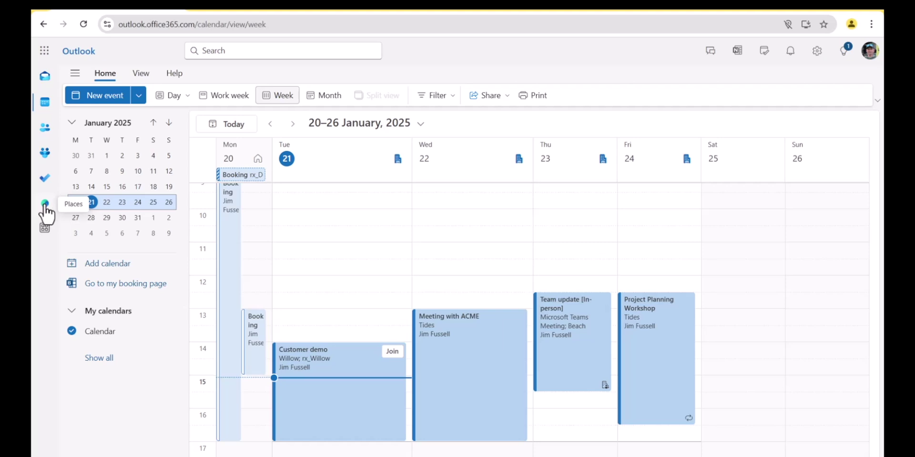
# - From Wednesday's work plan, open the week's People page in Places and show office locations by collaborator
pyautogui.click(602, 160)
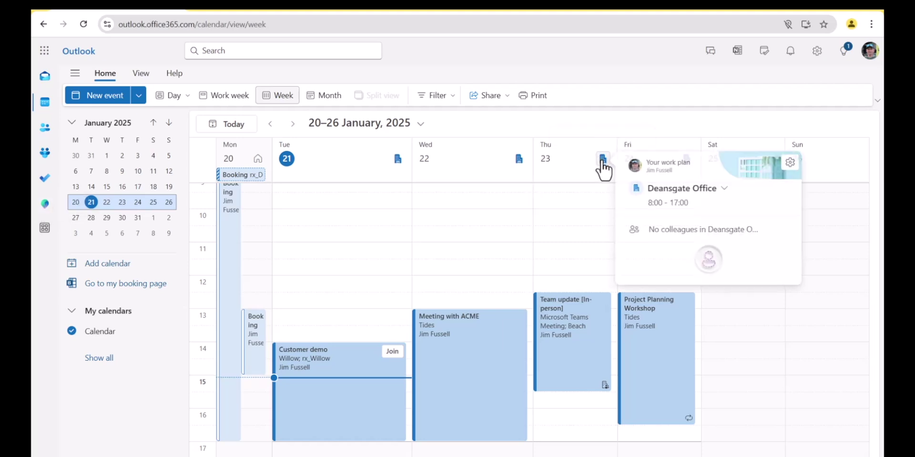
pyautogui.click(519, 162)
pyautogui.click(519, 162)
pyautogui.click(686, 228)
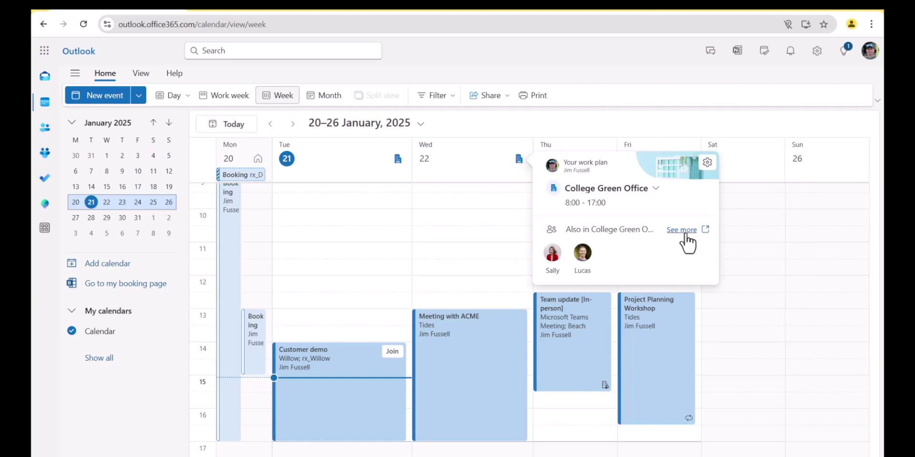
pyautogui.click(685, 234)
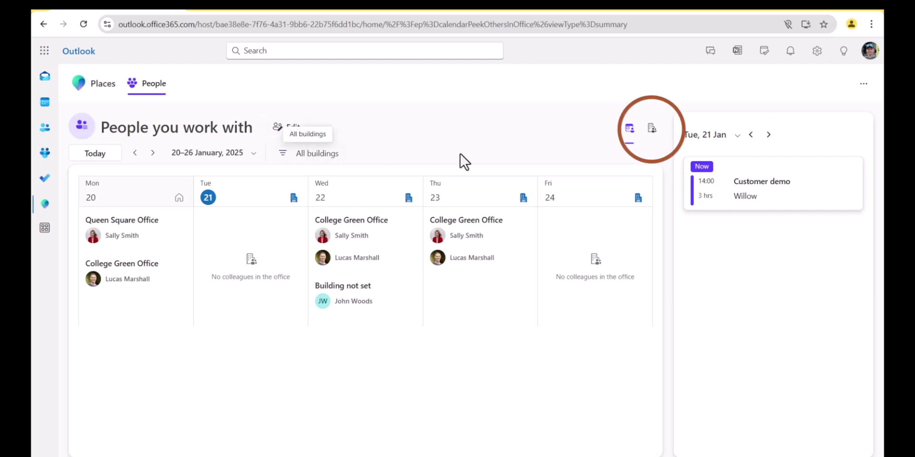
pyautogui.click(652, 129)
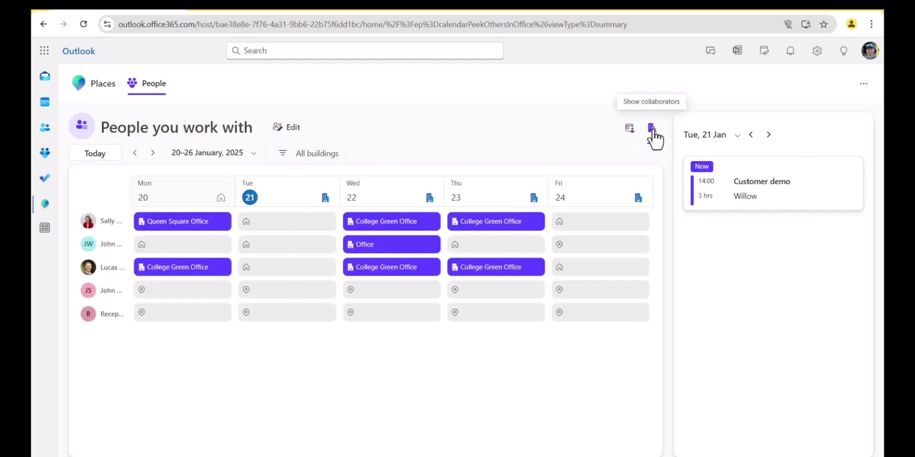